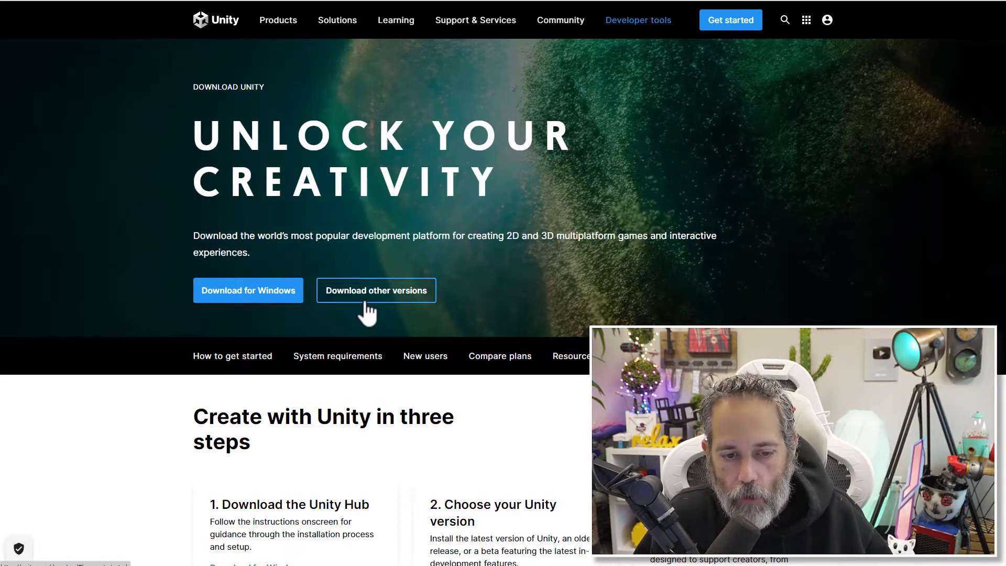
Download UnityHubSetup.exe from the website's 'Download for Windows' link under Download the Unity Hub
scroll(367, 313, "down", 3)
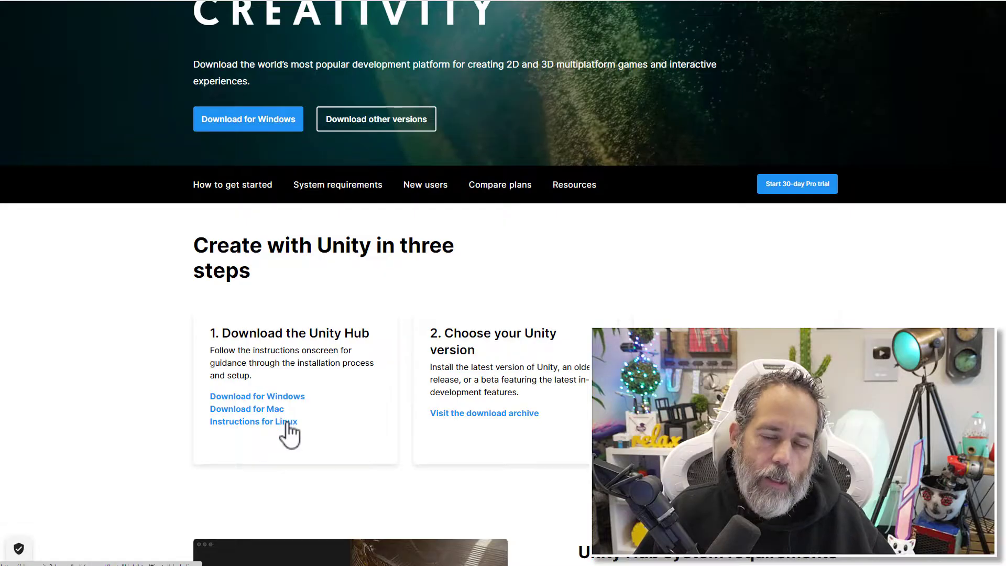
left_click(282, 398)
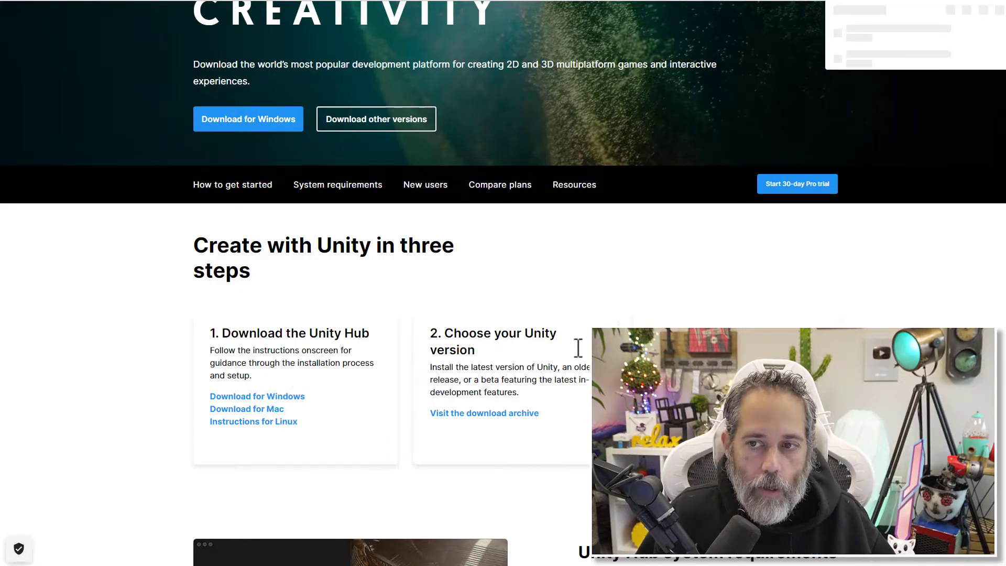
mouse_move(870, 45)
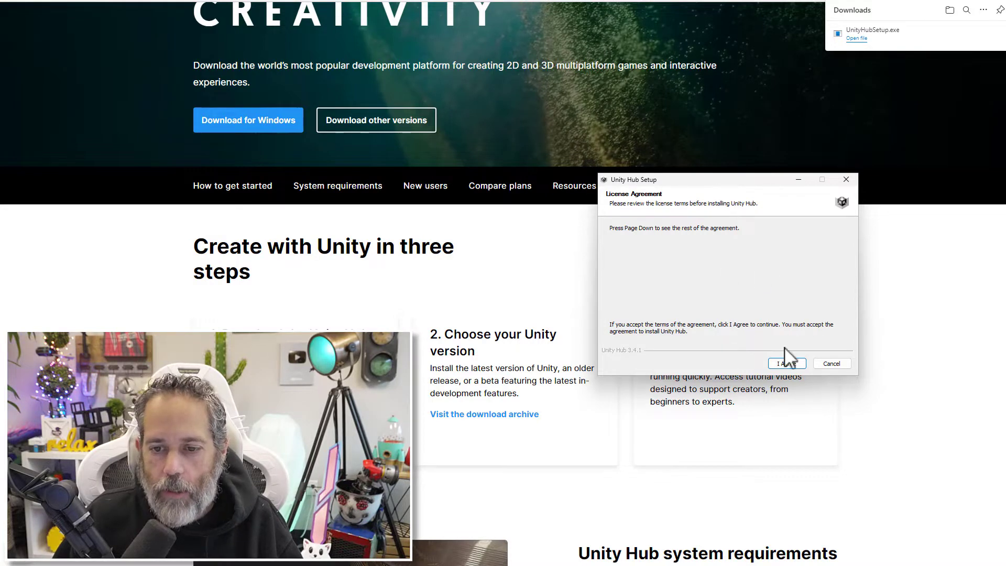
Accept the licence, install Unity Hub to the default folder, run it, and allow firewall access
left_click(787, 364)
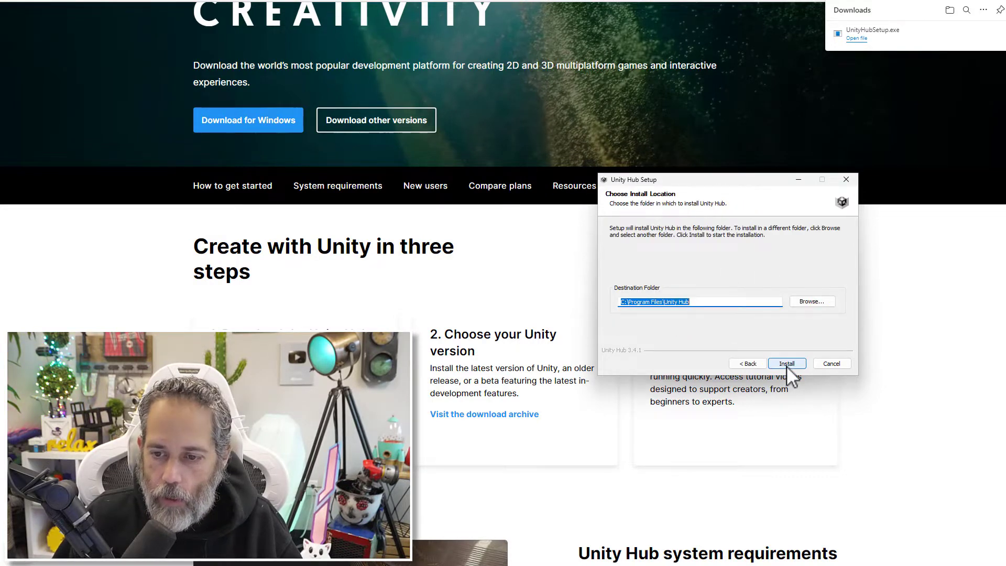
left_click(787, 366)
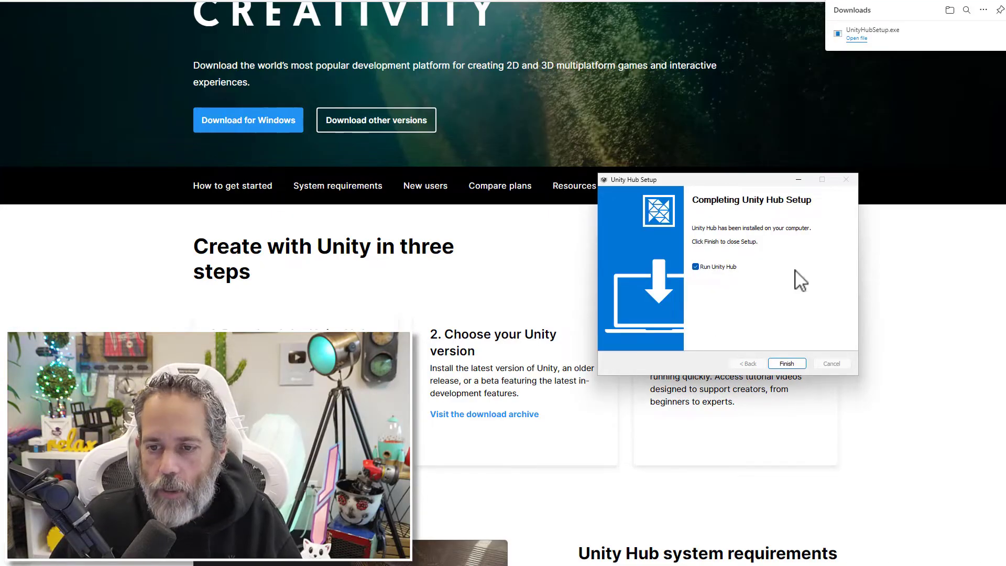
left_click(784, 367)
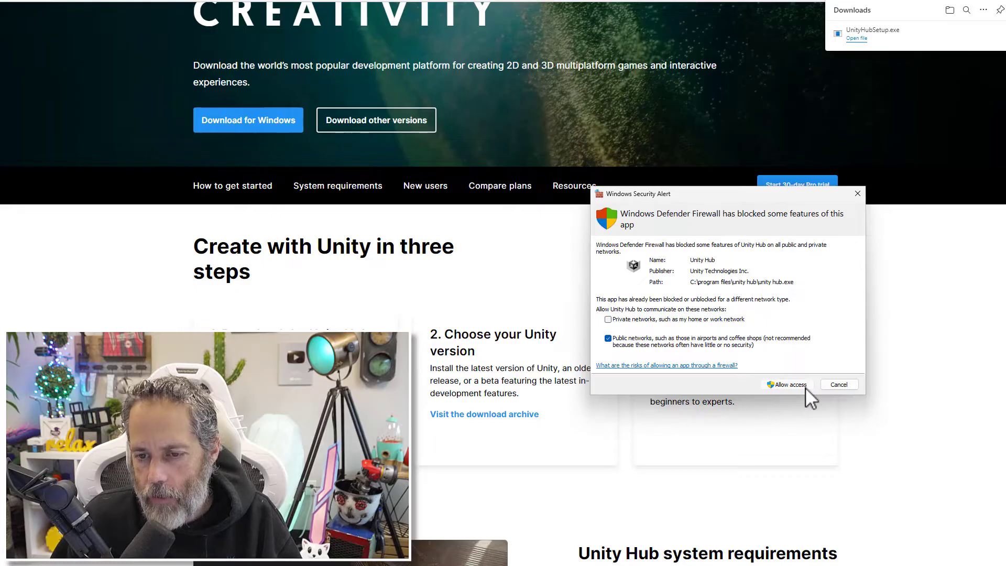
left_click(810, 383)
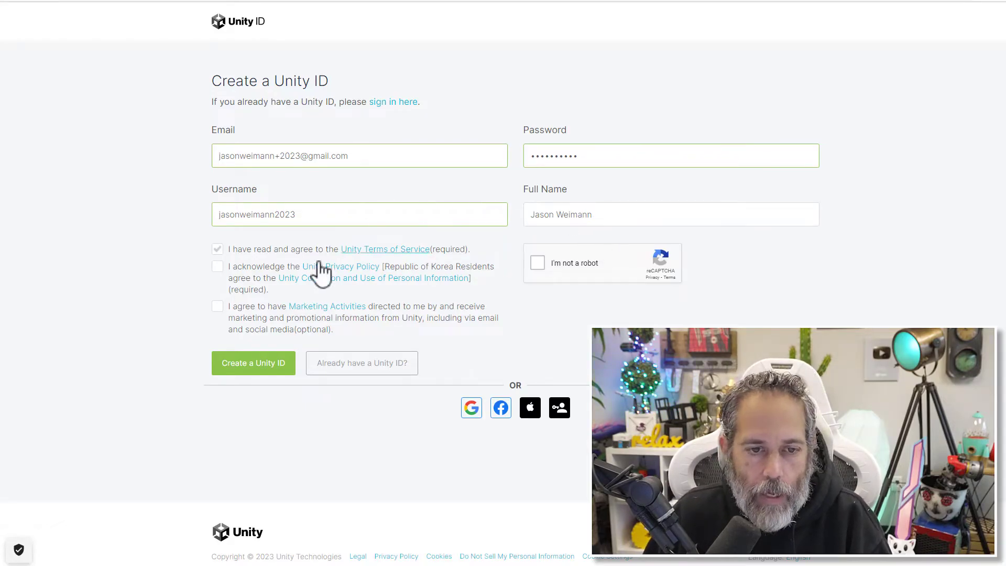
Agree to the Terms of Service, acknowledge the Privacy Policy, and opt in to marketing
left_click(267, 254)
left_click(251, 285)
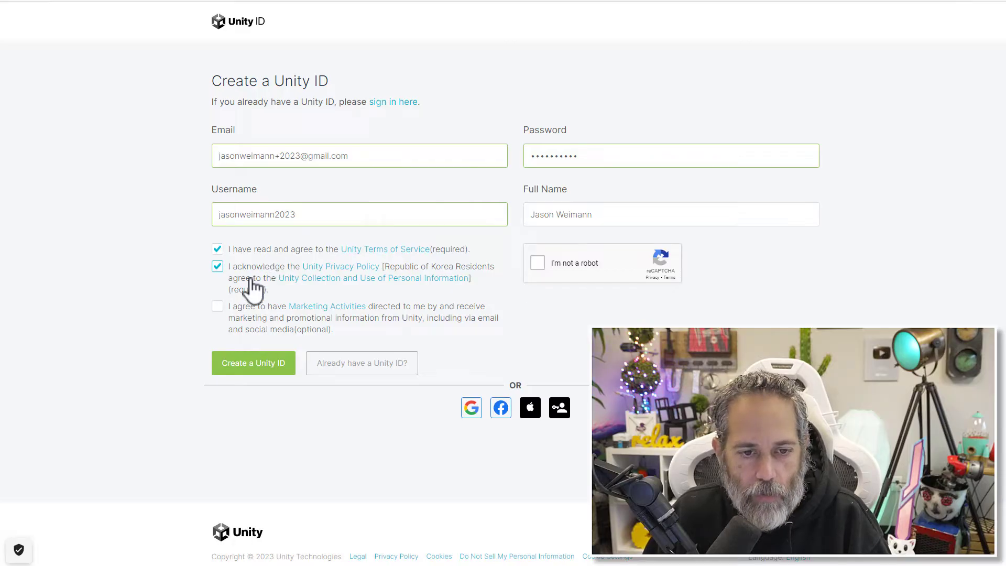
left_click(234, 314)
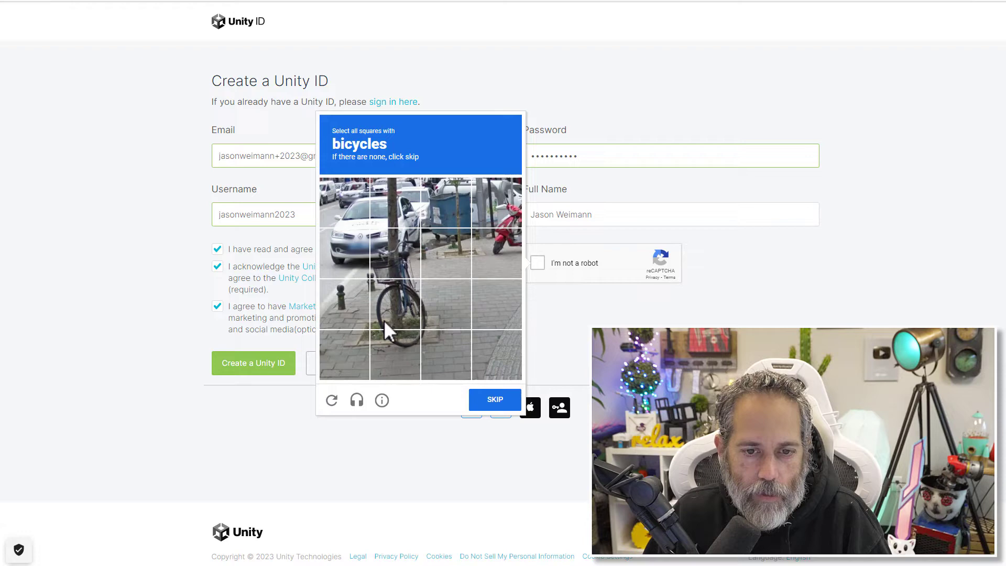
Solve the bicycle and fire hydrant image challenges and submit the captcha
left_click(387, 346)
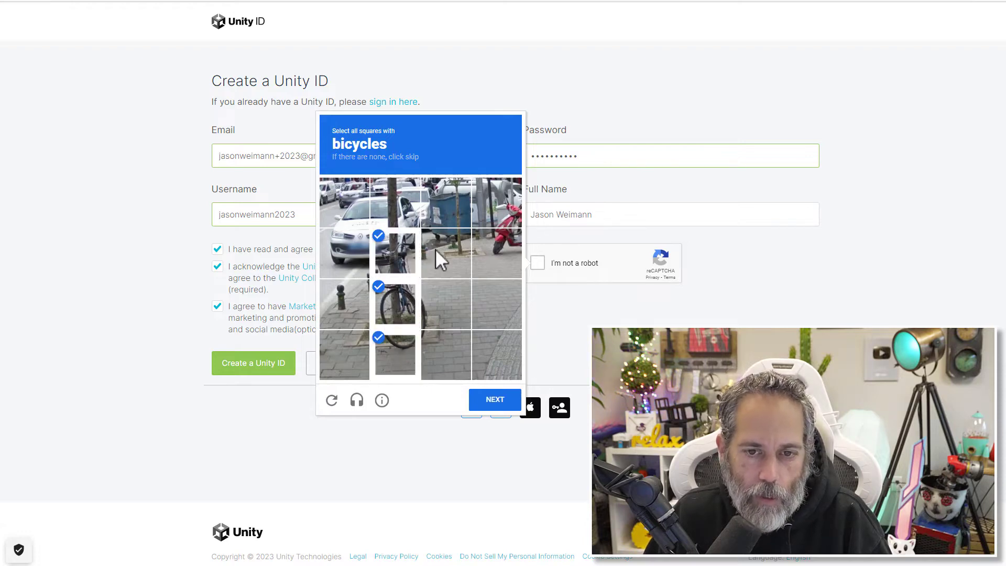
left_click(492, 406)
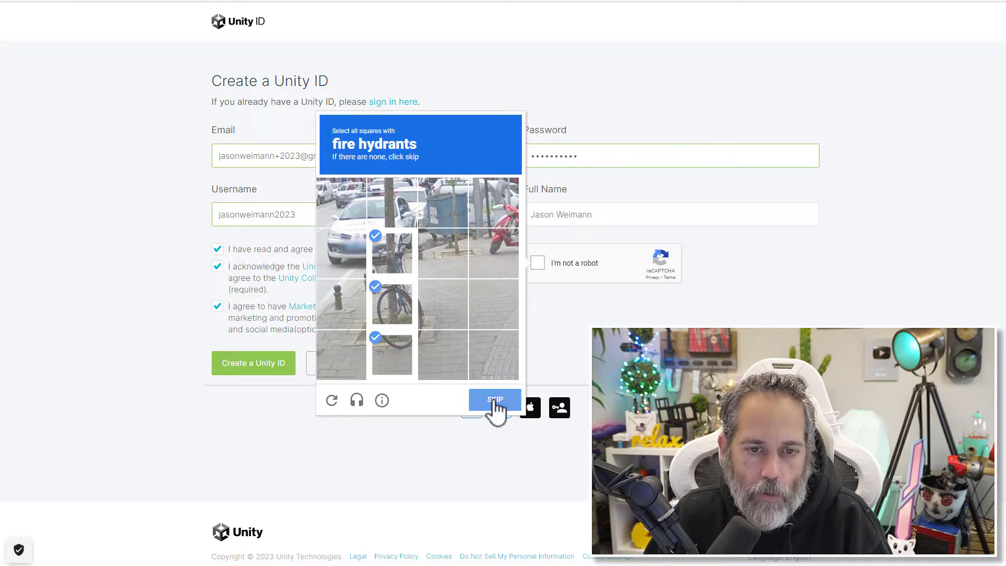
left_click(433, 307)
left_click(408, 314)
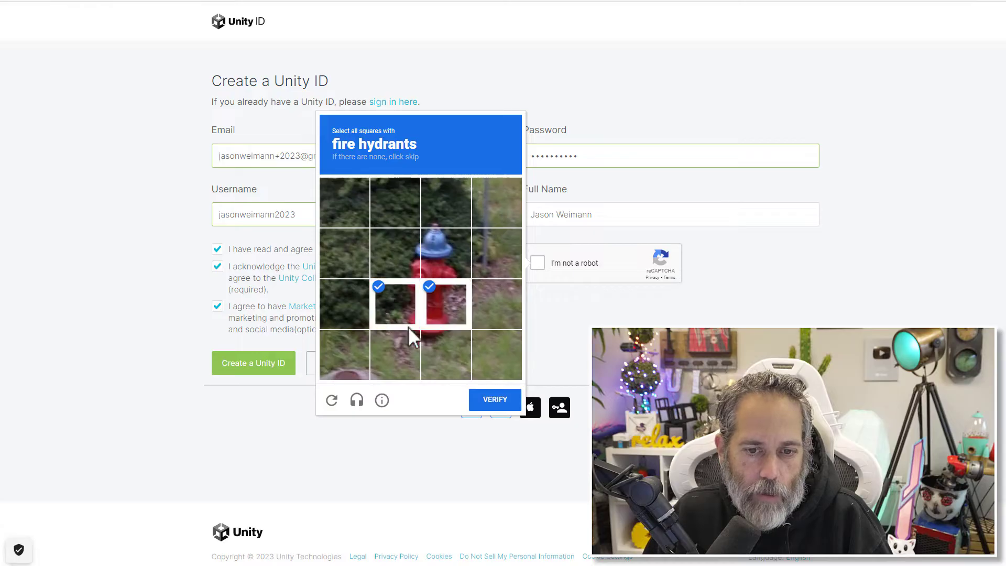
left_click(398, 346)
left_click(445, 346)
left_click(443, 261)
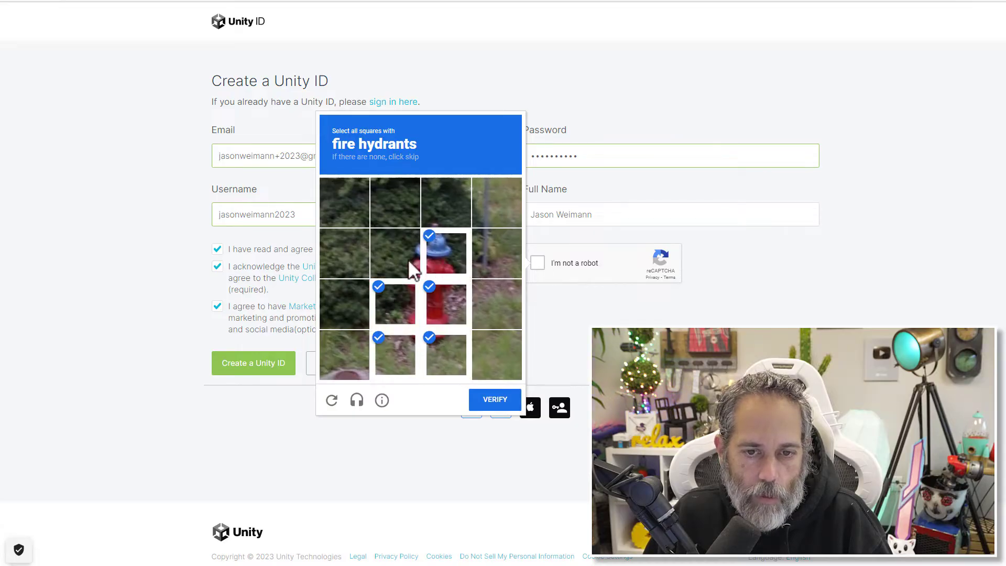
left_click(451, 219)
left_click(491, 404)
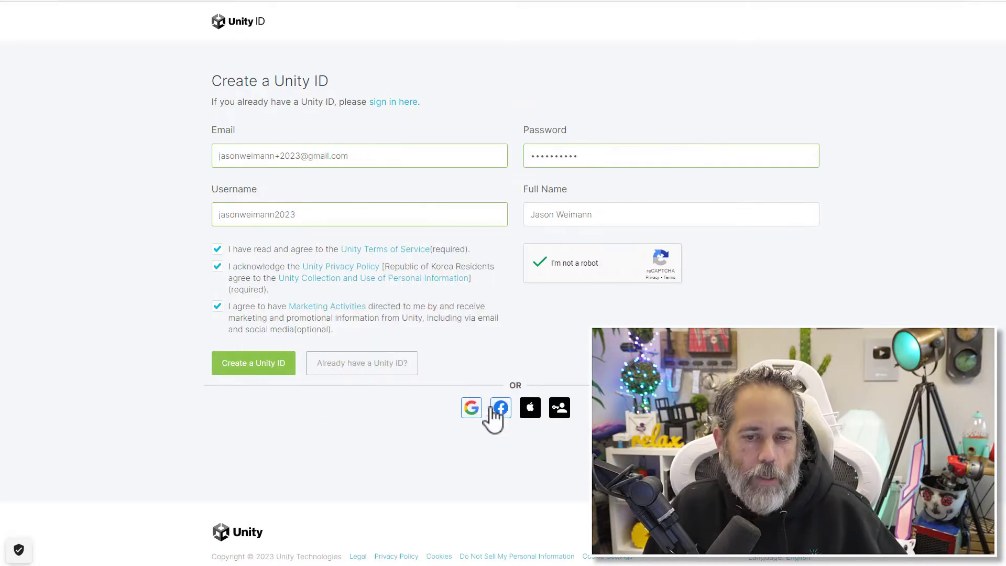
Submit the Create a Unity ID form, then continue once the email is confirmed
left_click(253, 365)
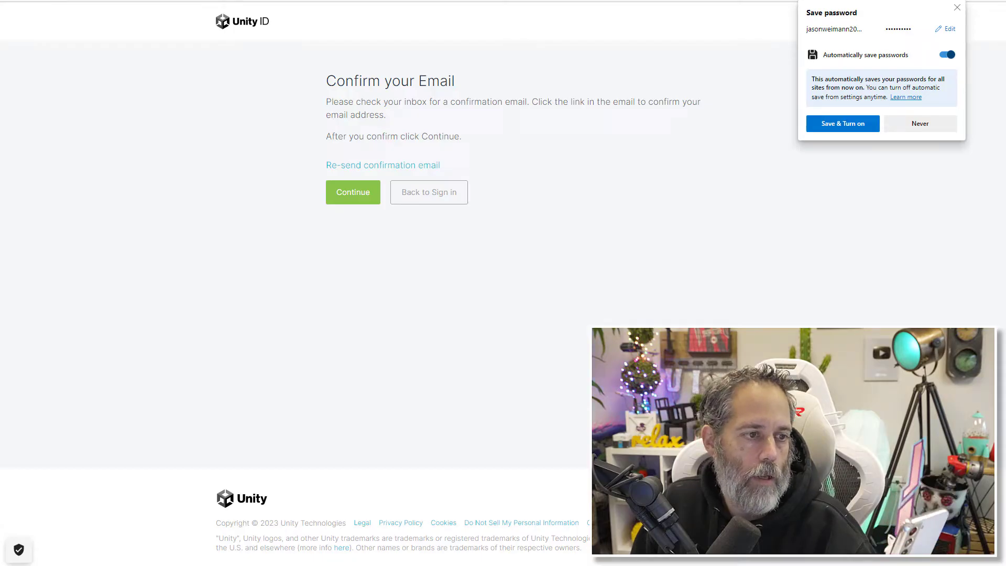
left_click(354, 203)
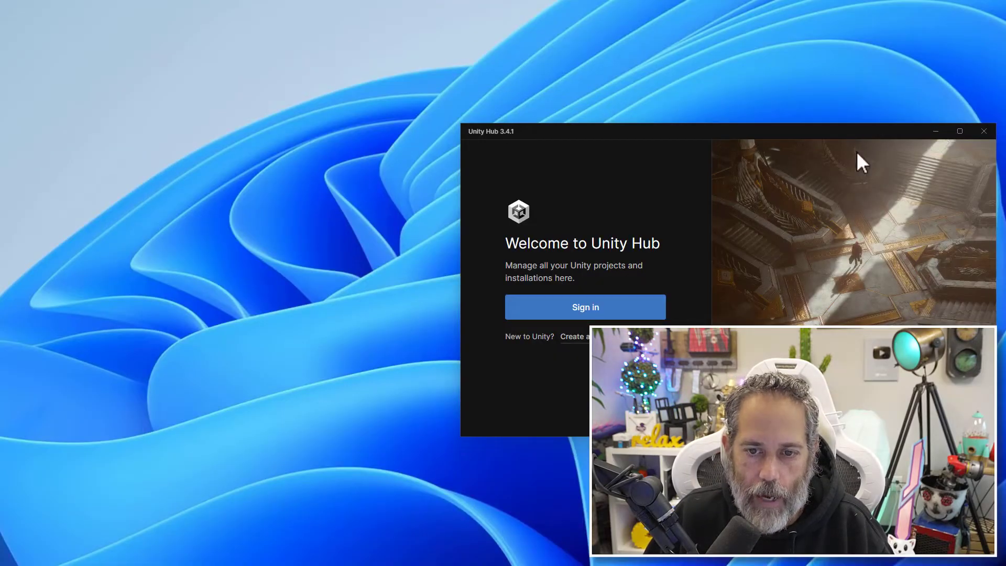
Sign in to Unity Hub through the browser hand-off and dismiss the welcome message
left_click(614, 312)
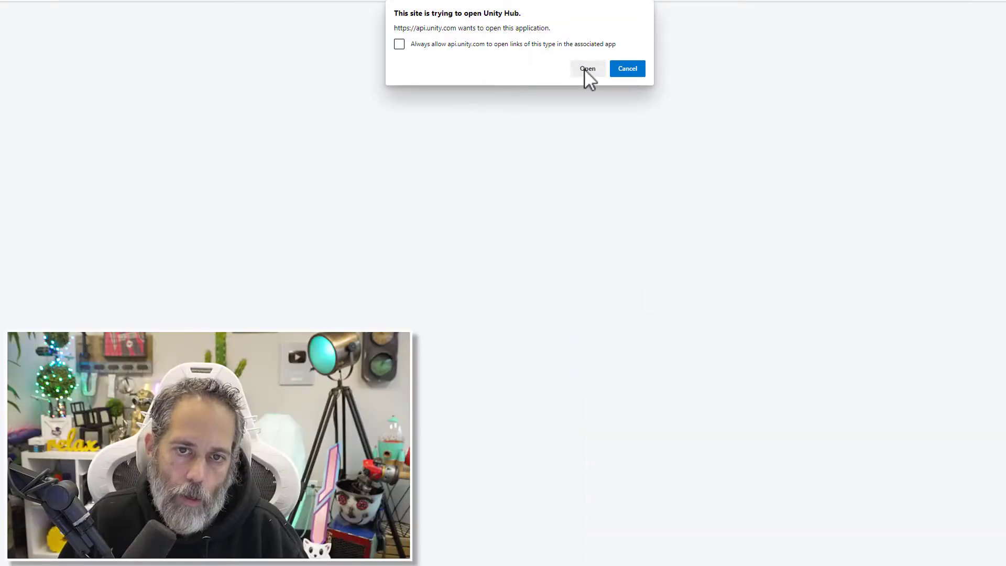
left_click(587, 68)
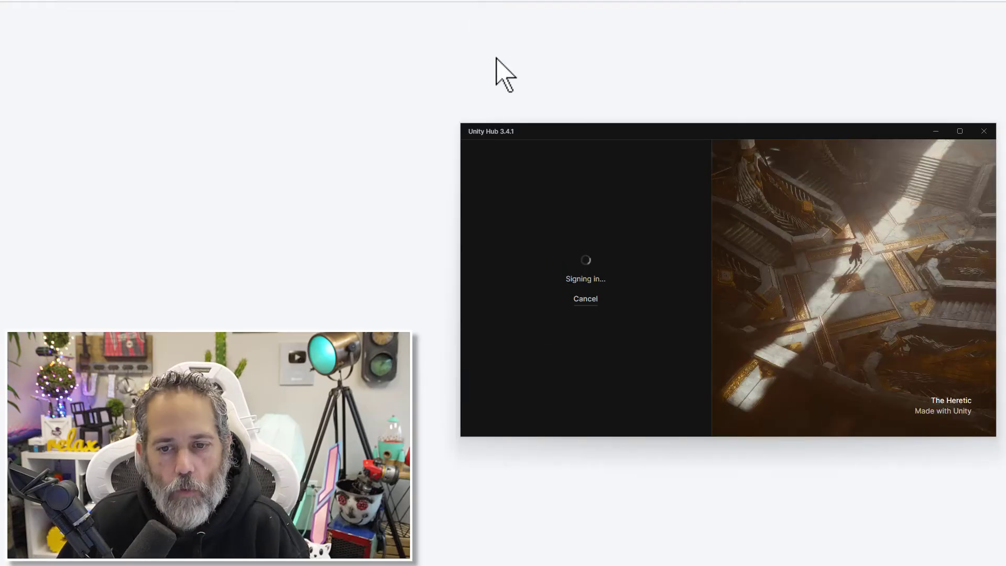
left_click(703, 377)
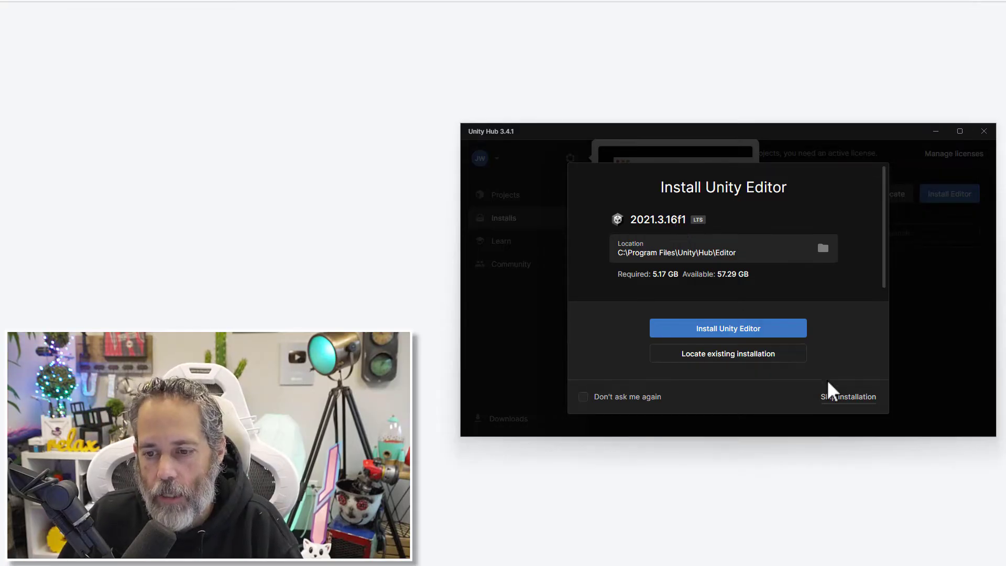
Skip the 2021.3.16f1 install, accept the Personal Edition license, and postpone the theme suggestion
left_click(848, 398)
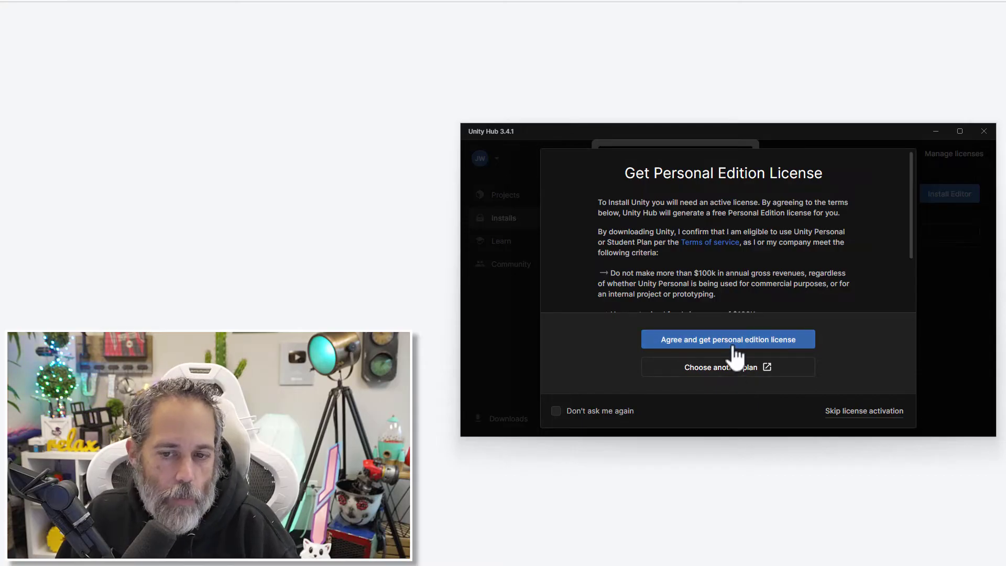
left_click(757, 339)
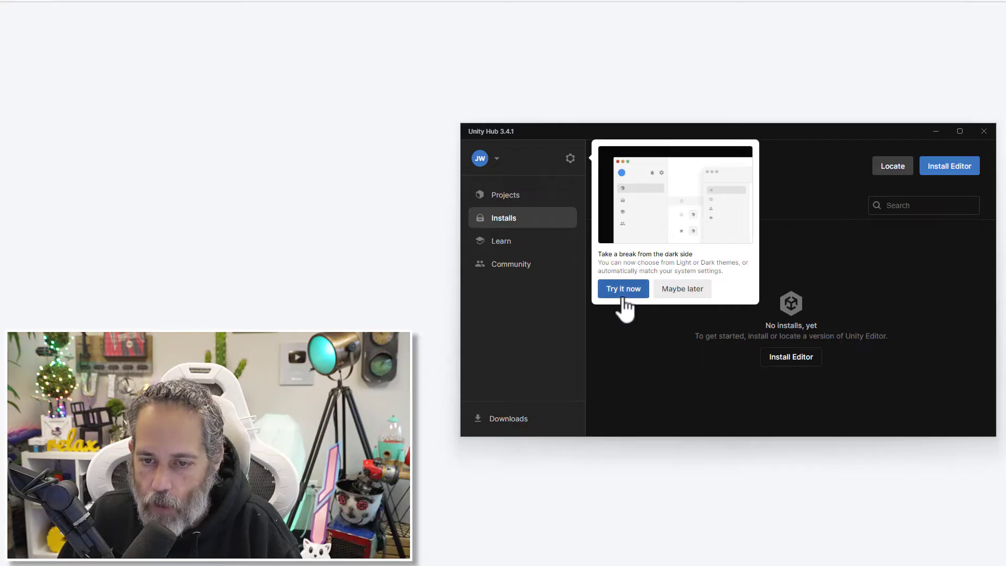
left_click(679, 294)
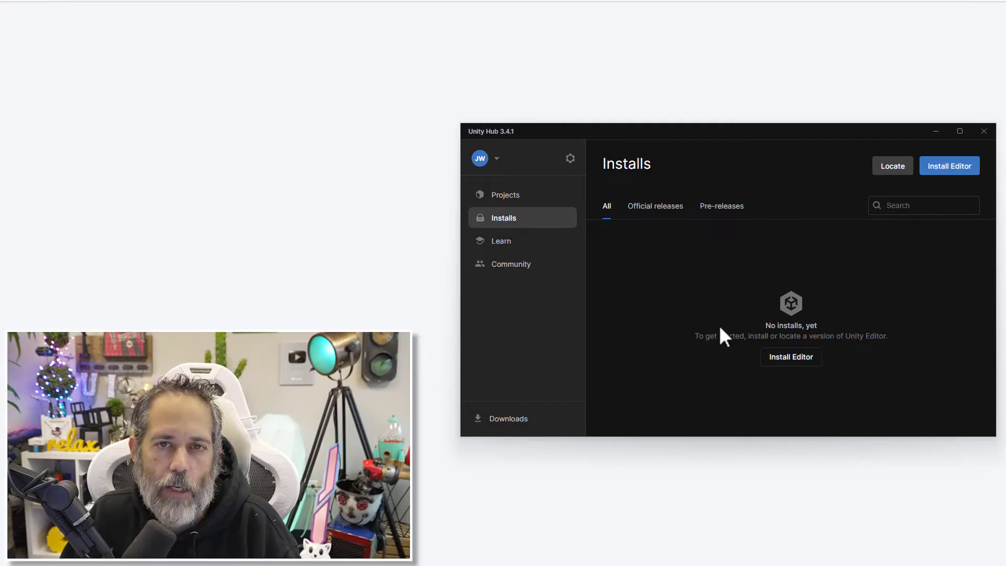
Look through Projects and Learn, then choose Install for 2022.2.2f1 under Other Versions
left_click(508, 196)
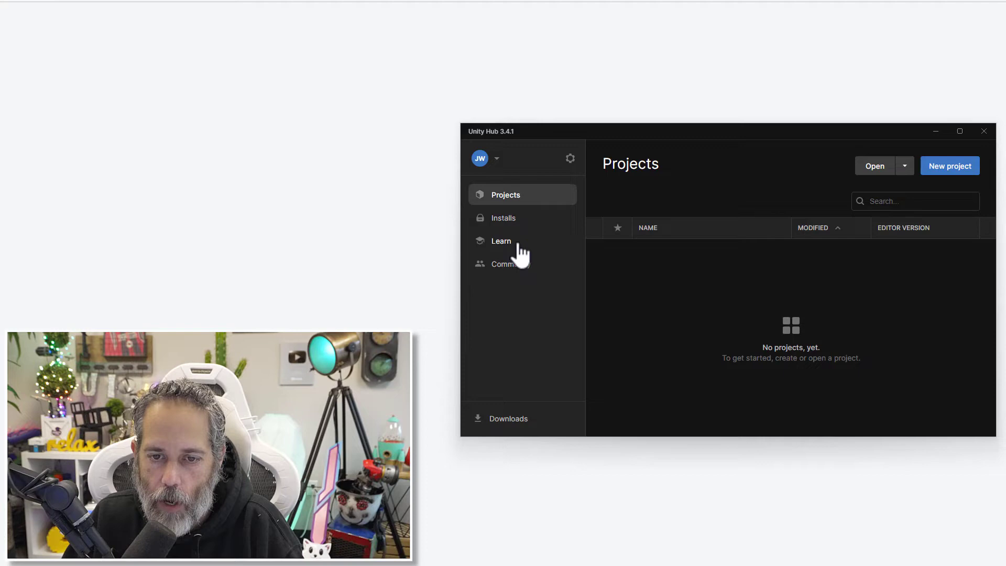
left_click(522, 242)
left_click(519, 221)
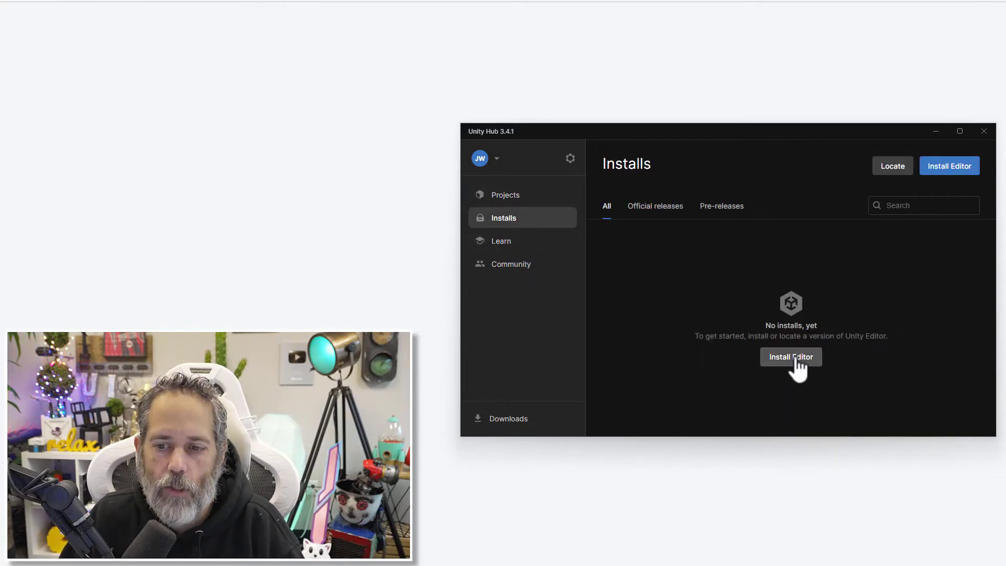
left_click(776, 358)
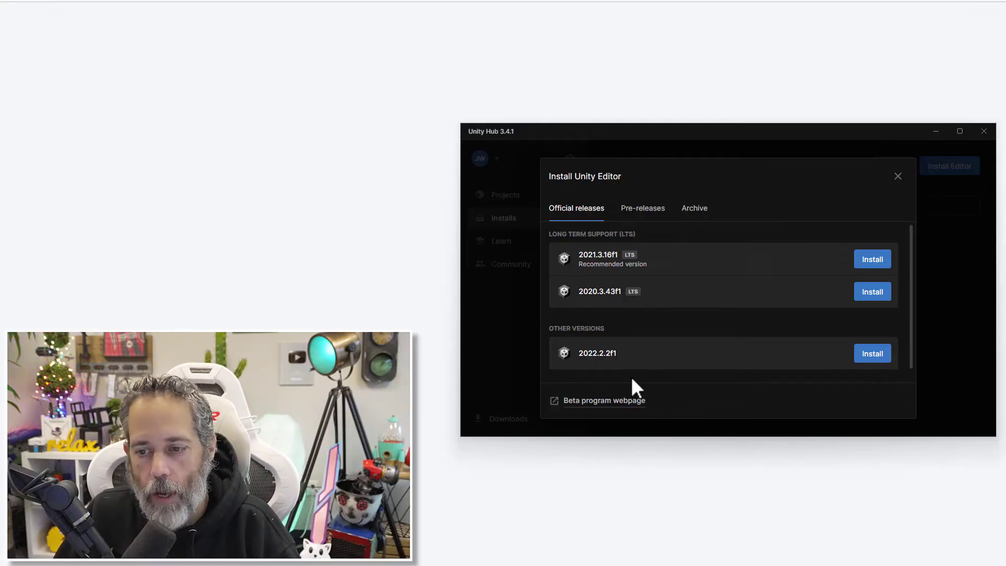
scroll(600, 356, "down", 1)
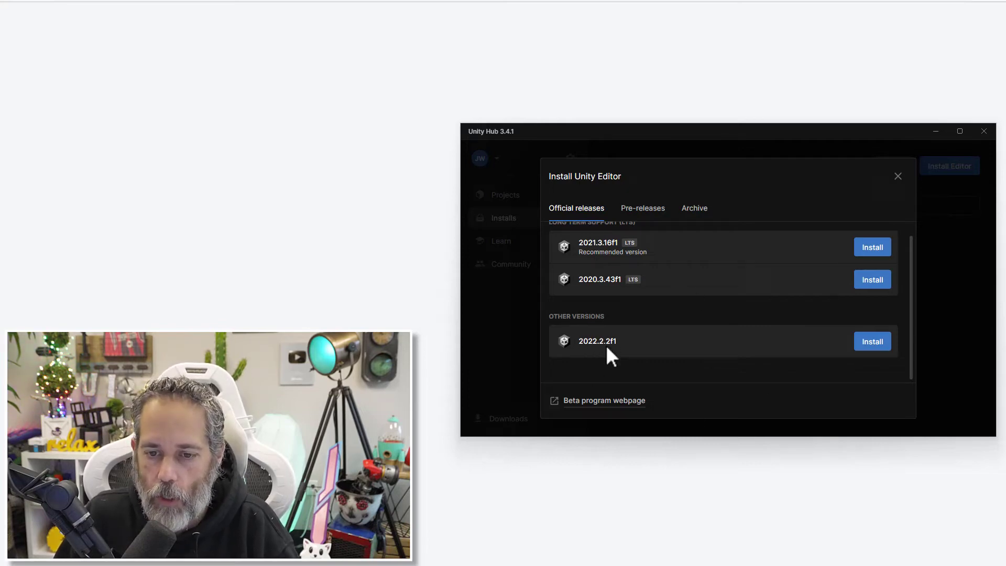
left_click(875, 345)
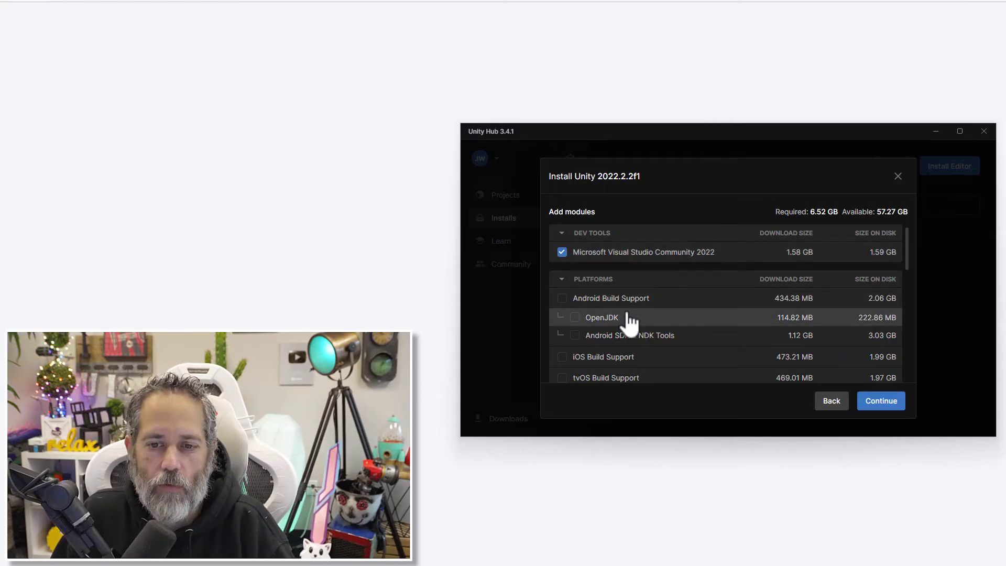
Tick WebGL Build Support in the module list, bringing the required space to 9.05 GB
scroll(632, 321, "down", 1)
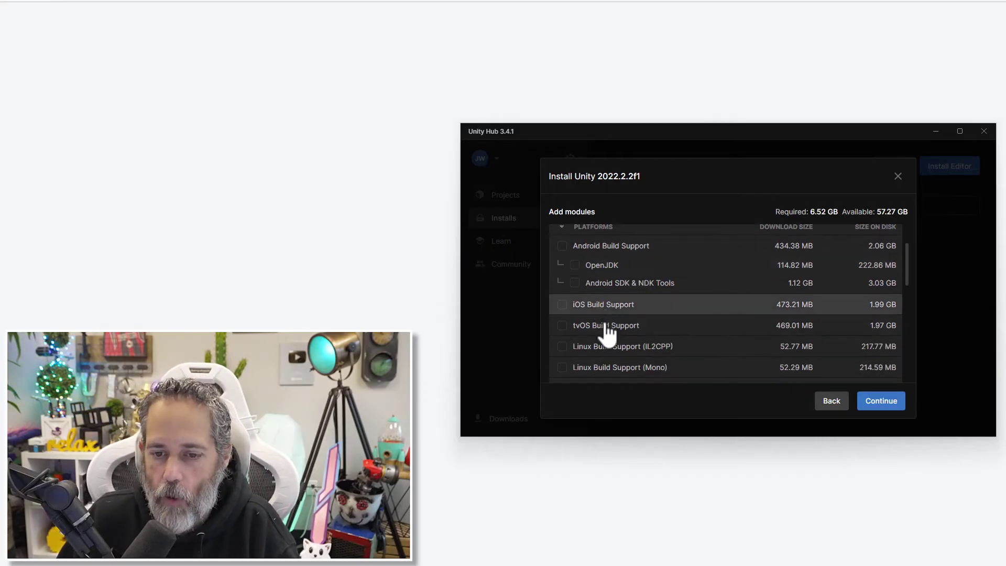
scroll(613, 340, "down", 1)
scroll(650, 343, "down", 1)
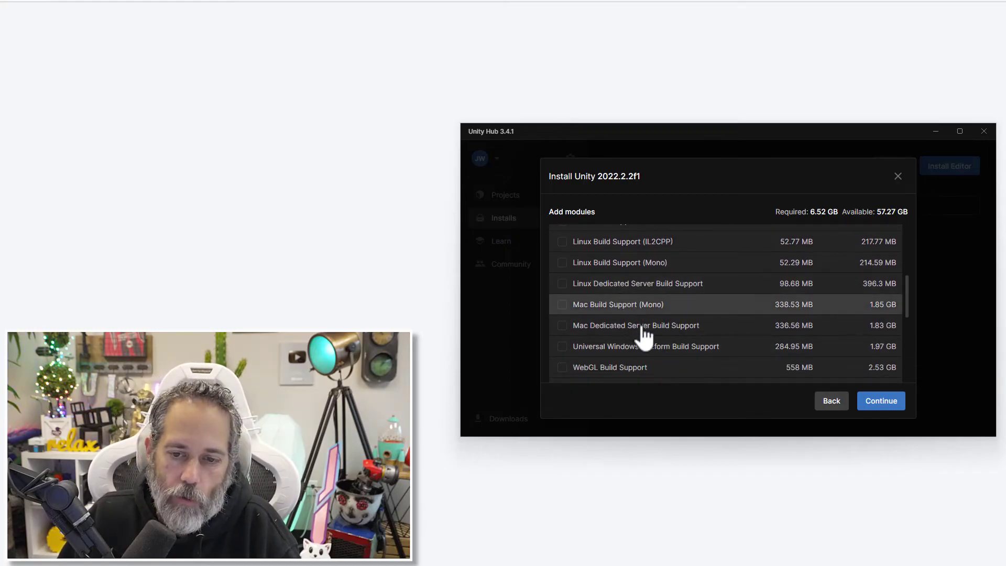
scroll(648, 339, "down", 1)
left_click(563, 315)
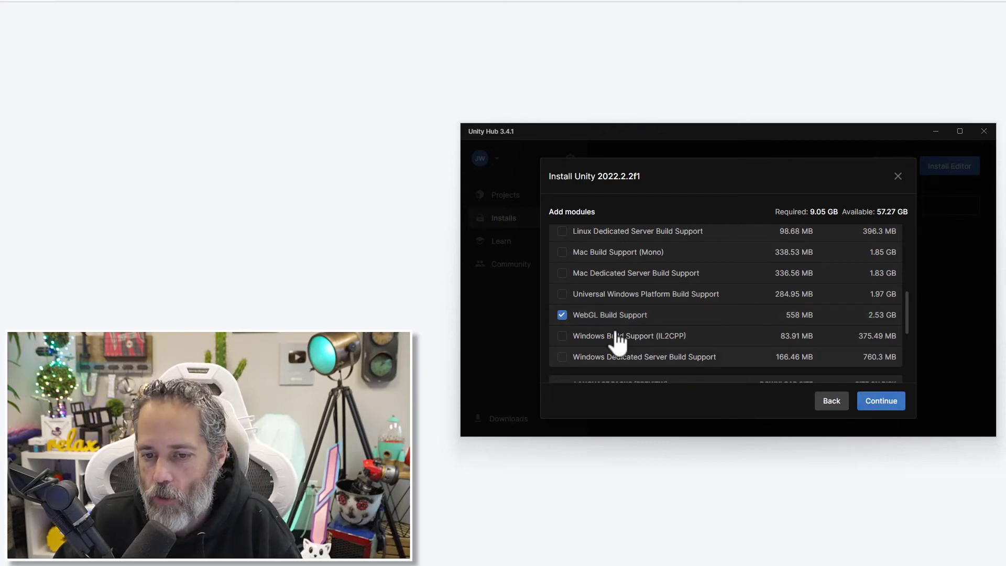
scroll(608, 314, "up", 5)
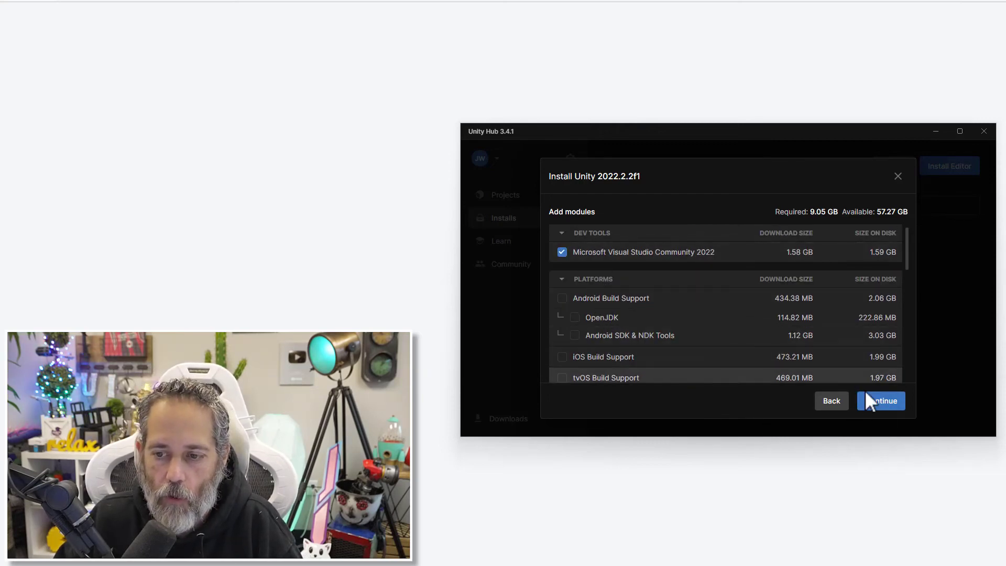
Accept the Visual Studio Community 2022 license terms and install the 2022.2.2f1 editor
left_click(878, 401)
left_click(635, 315)
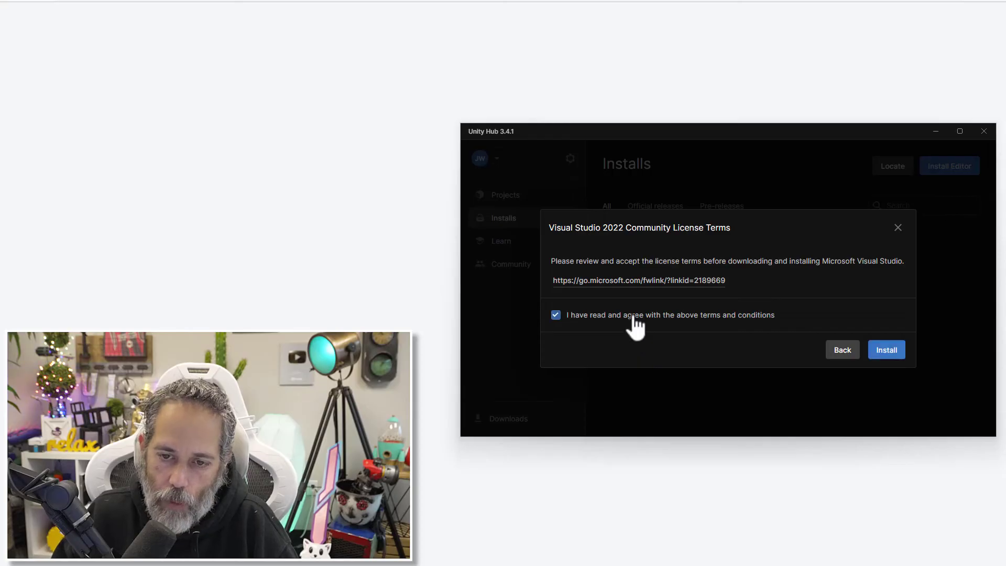
left_click(886, 351)
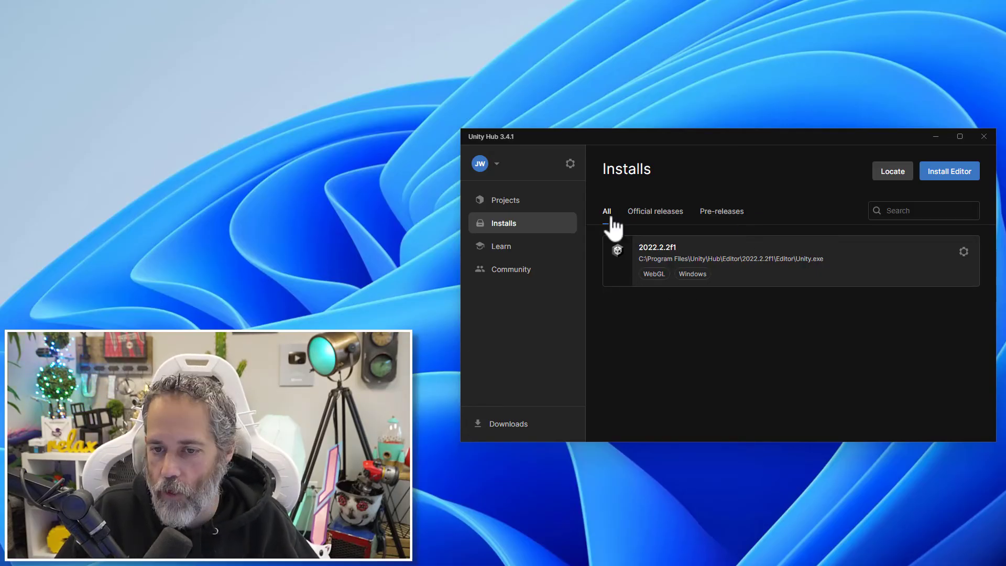
left_click(721, 227)
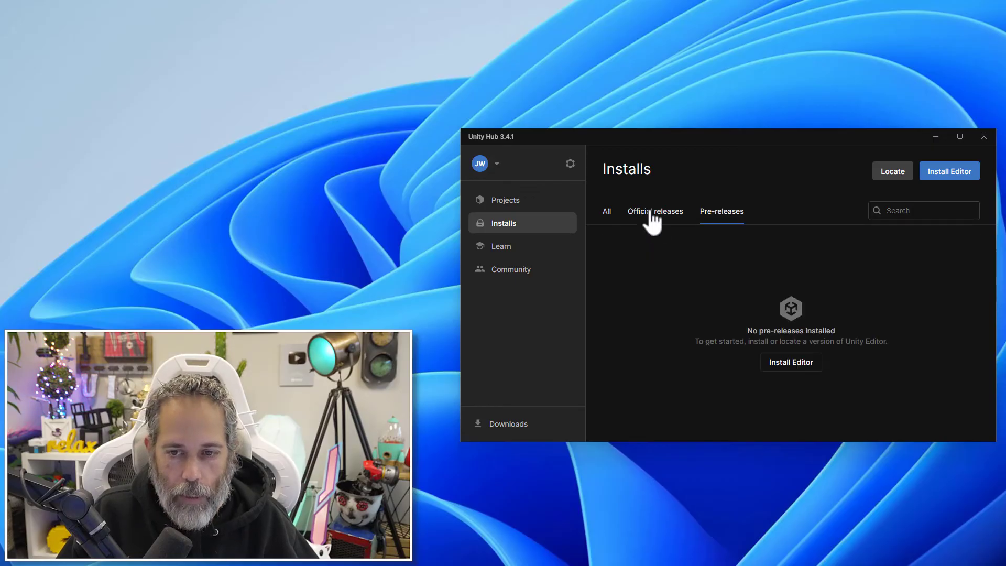
left_click(652, 224)
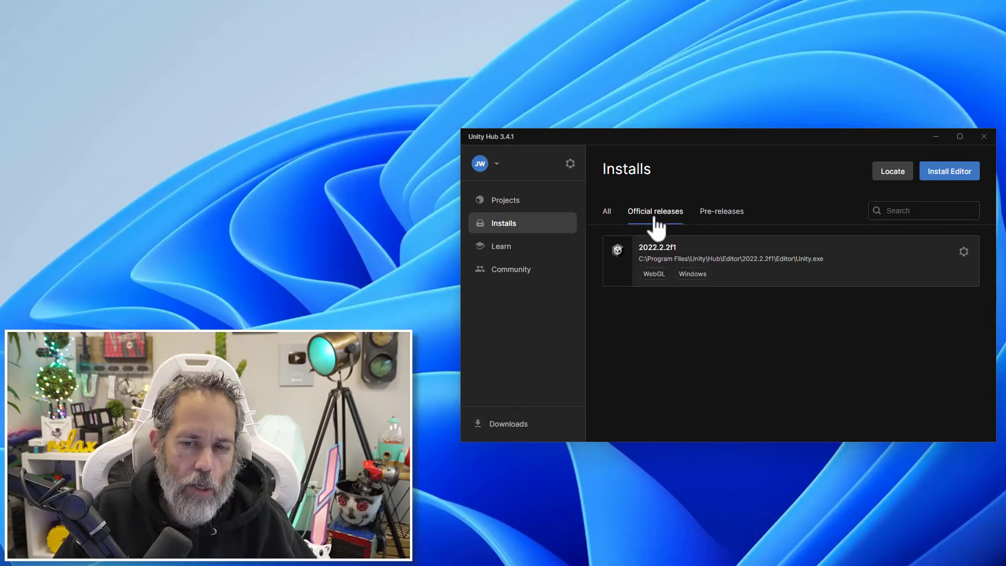
left_click(707, 218)
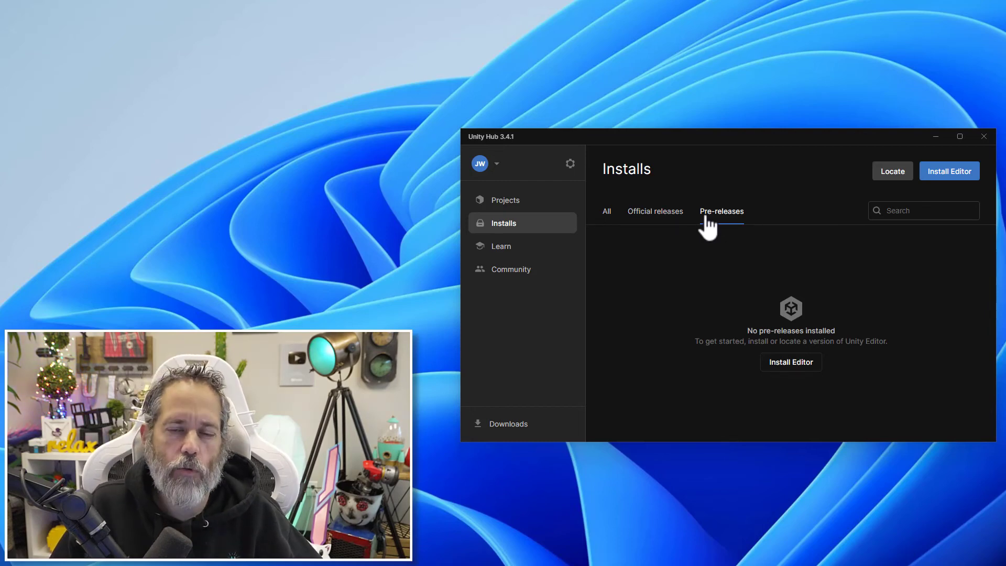
left_click(607, 216)
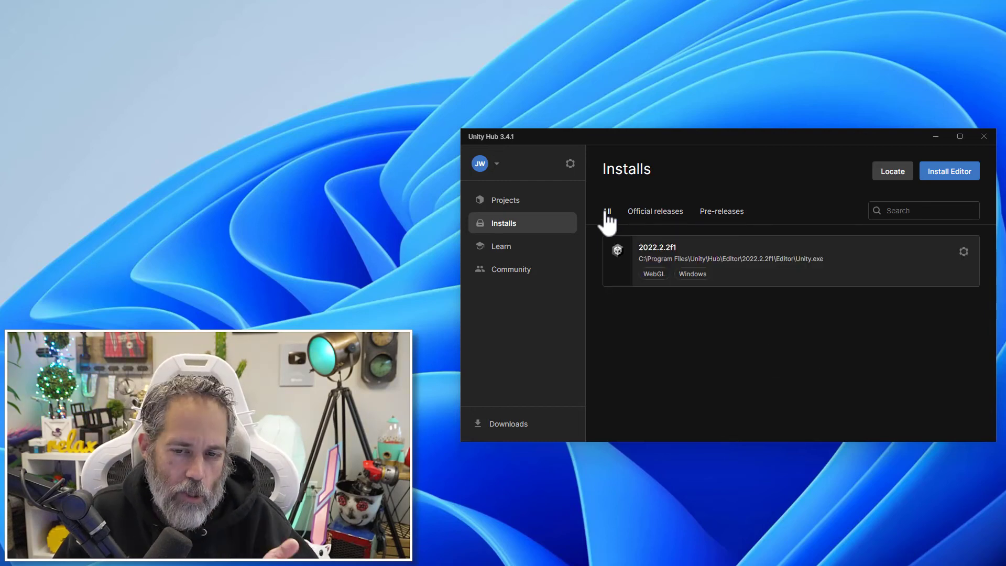